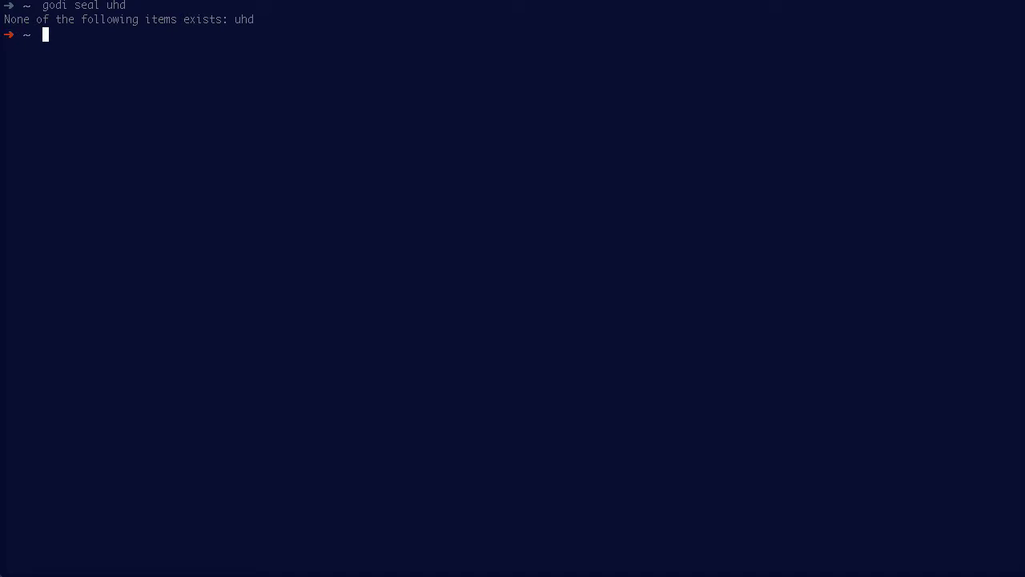
Correct the failed seal command to target Desktop/uhd and run godi seal on that folder
key("Up")
key("BackSpace")
key("BackSpace")
key("BackSpace")
type("Des")
key("Tab")
type("uhd")
key("Return")
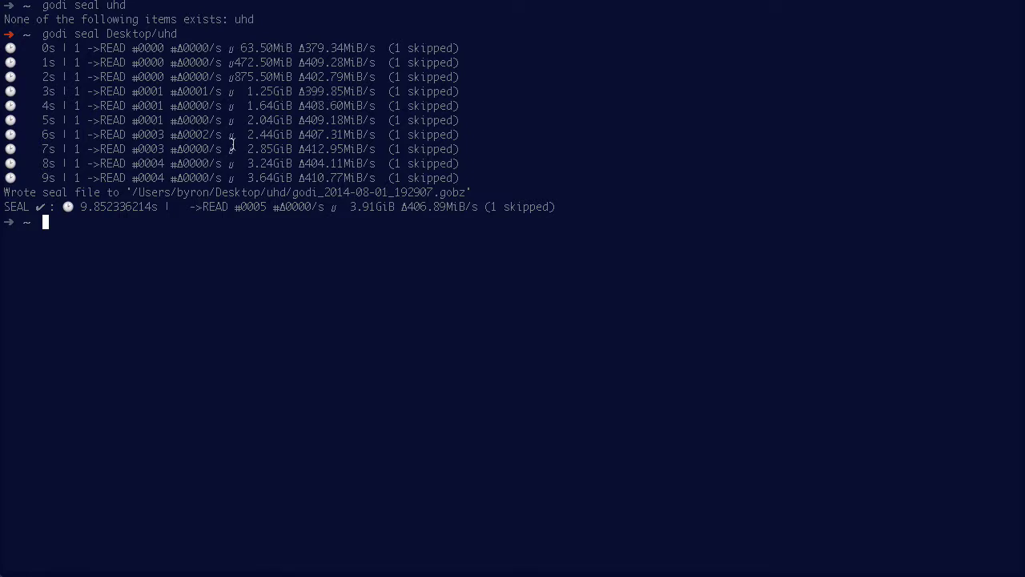
Seal Desktop/uhd again with godi, adding the option -spid 4 before the seal subcommand
key("Up")
key("alt+Left")
key("alt+Left")
key("alt+Left")
type("-spid 4")
key("Return")
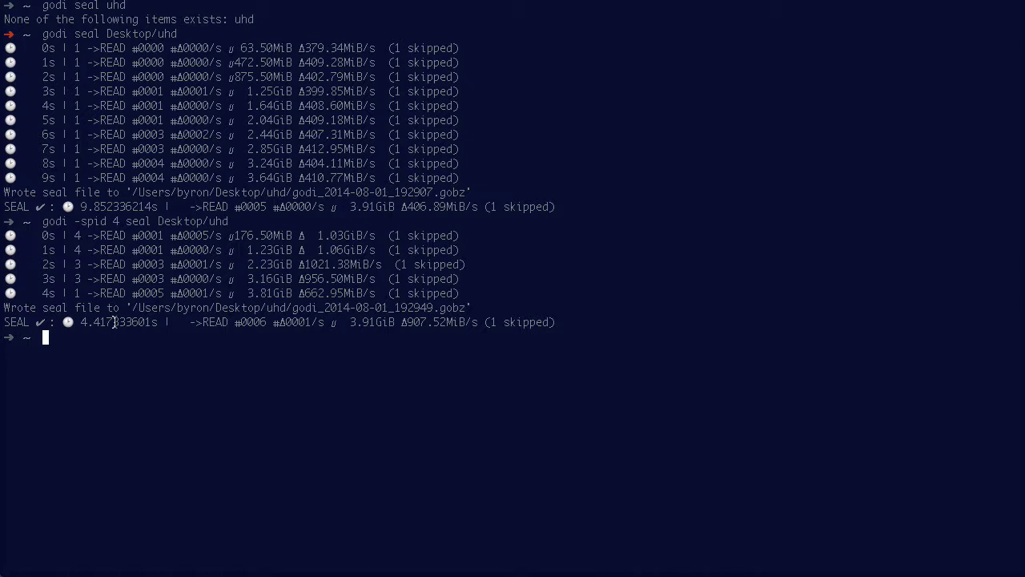
key("Up")
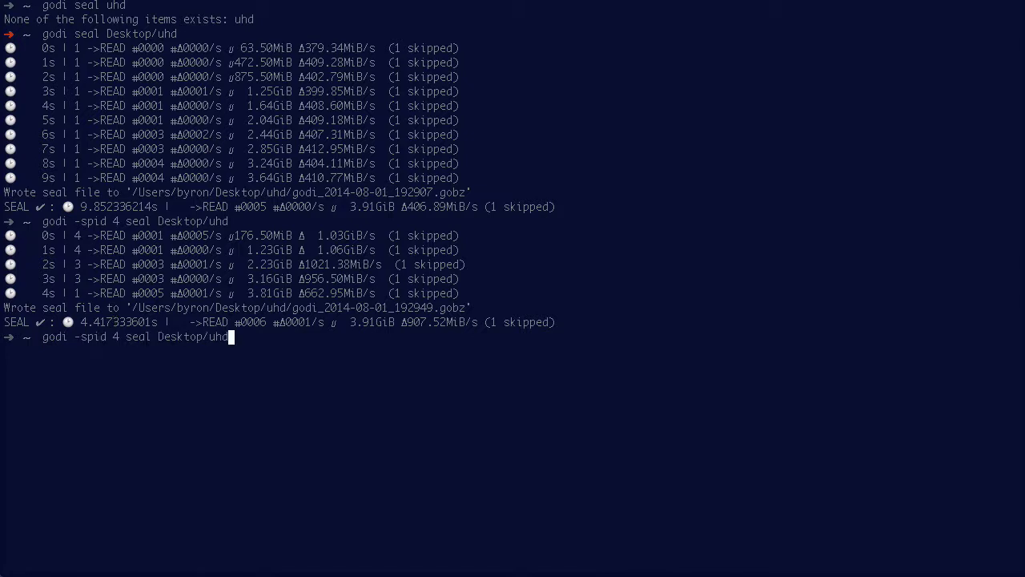
key("alt+b")
key("alt+b")
key("alt+b")
key("ctrl+w")
key("ctrl+w")
key("BackSpace")
key("Return")
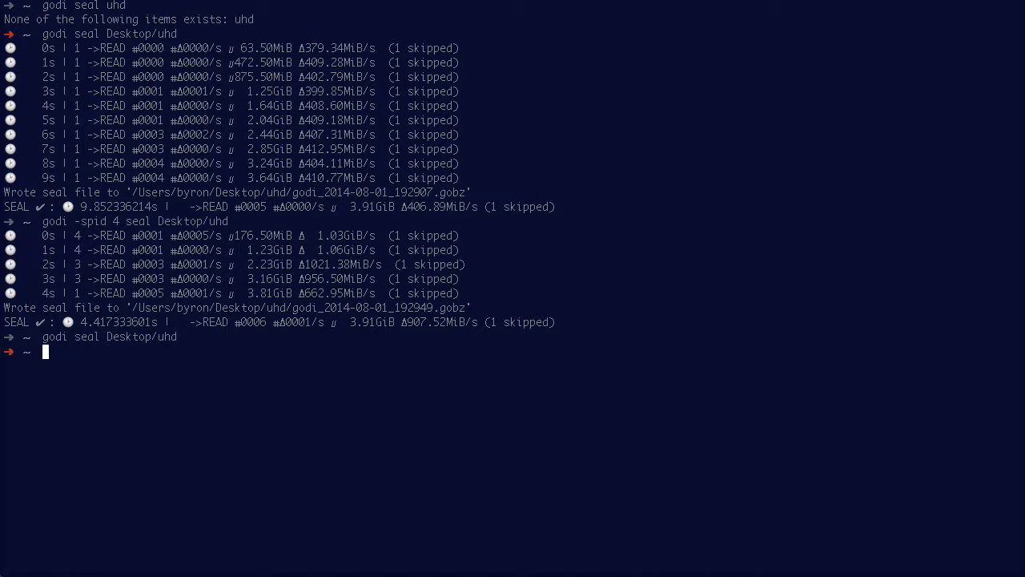
Run godi verify against the most recent seal file, godi_2014-08-01_192949.gobz, using its full path from the seal output
double_click(210, 310)
key("super+c")
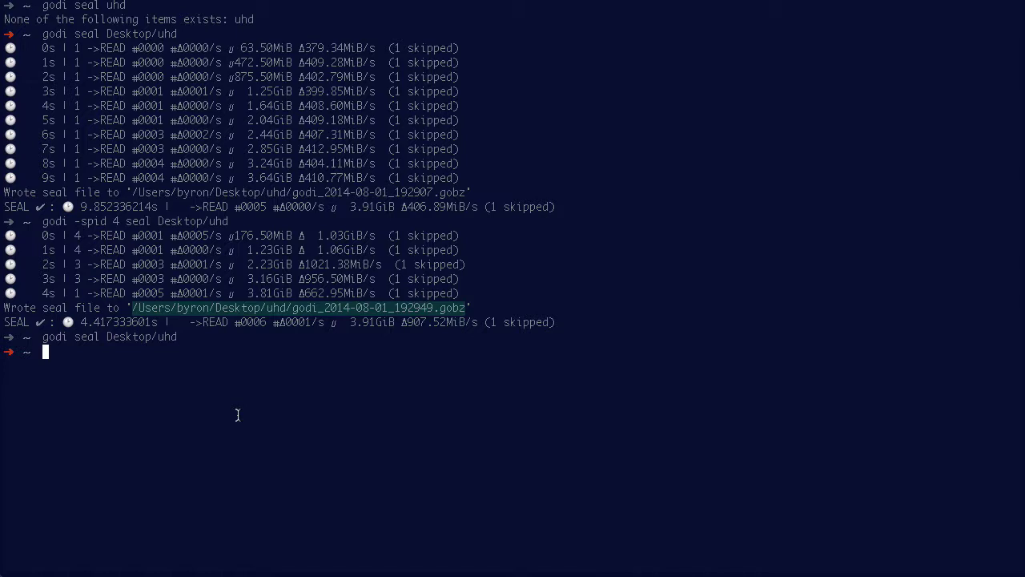
type("godi verify")
key("super+v")
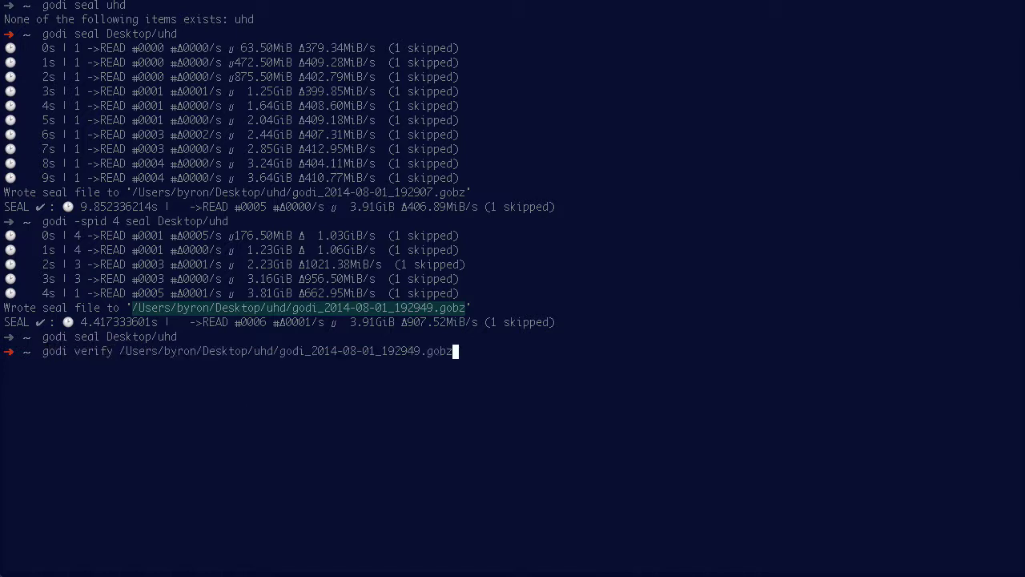
key("Return")
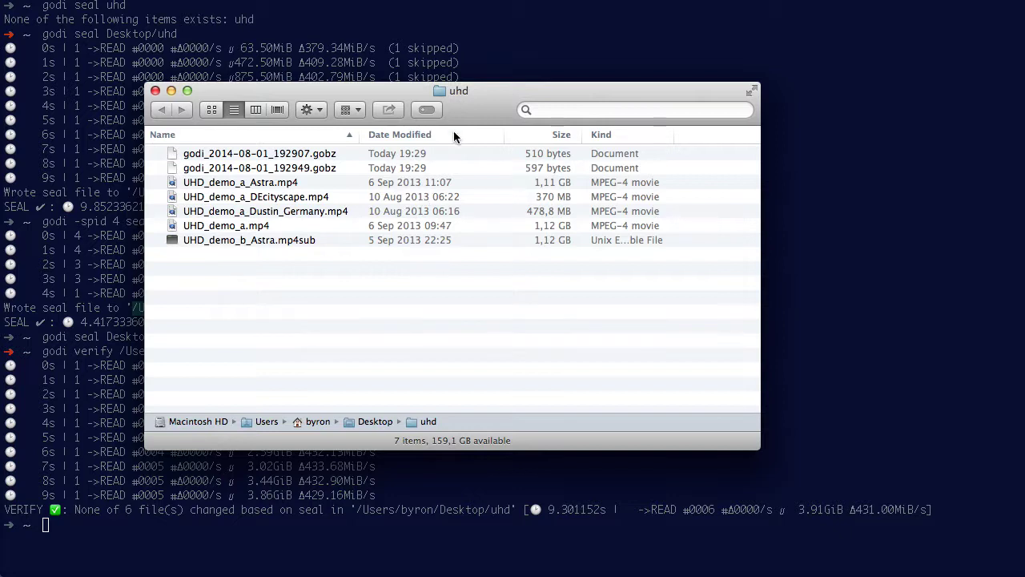
Move the older seal file godi_2014-08-01_192907.gobz in the uhd folder to the Trash
left_click_drag(490, 111, 689, 118)
left_click(477, 163)
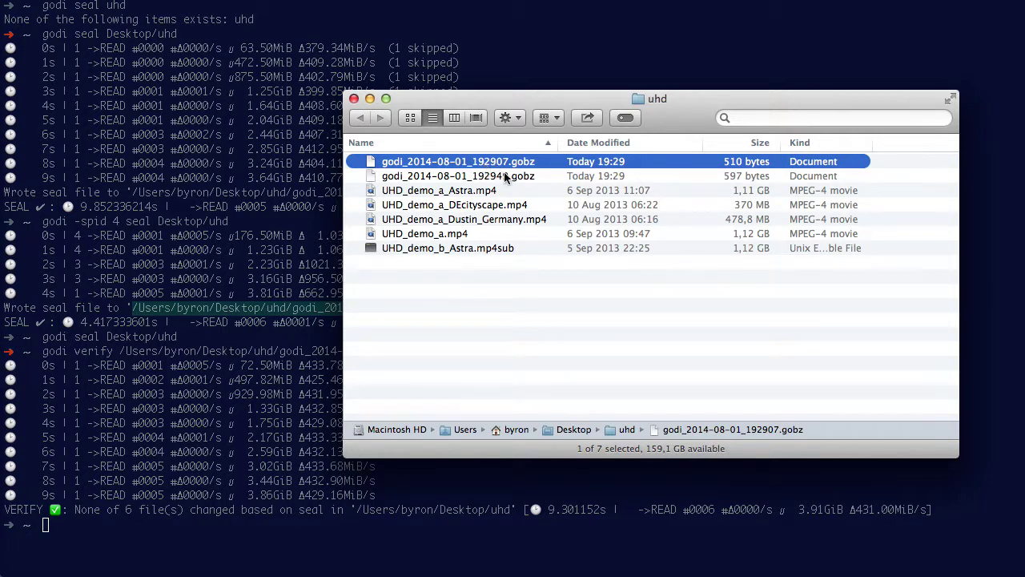
key("super+BackSpace")
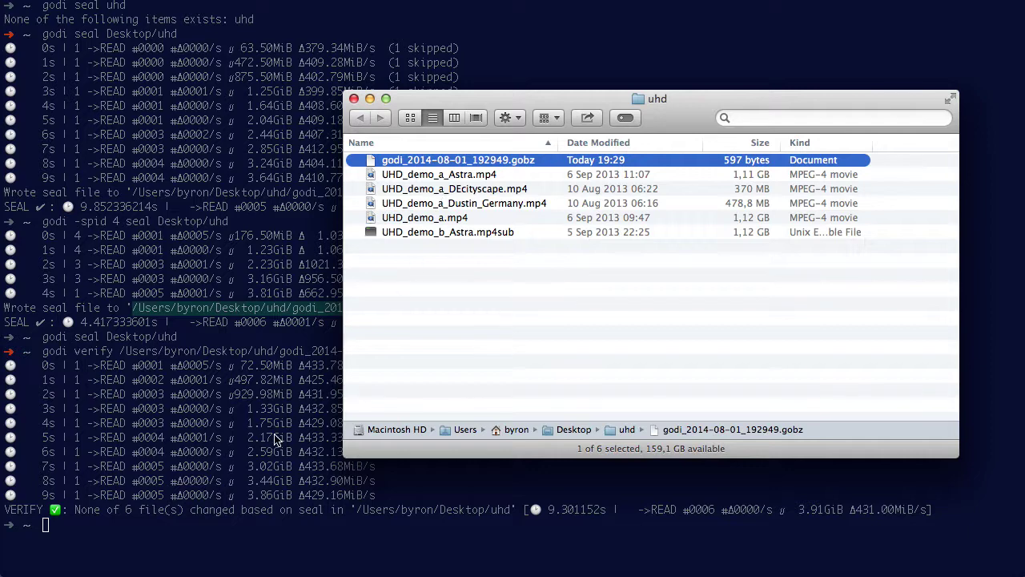
Back in the terminal, run cosmic on Desktop/uhd/UHD_demo_a.mp4 and confirm the random change with yes
left_click(199, 439)
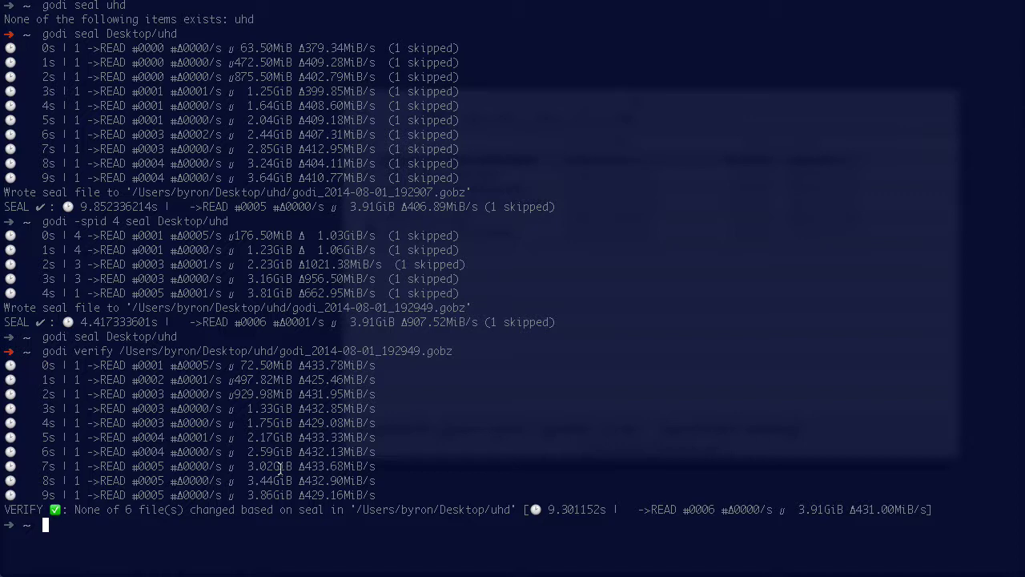
type("cosmic Des")
key("Tab")
key("Tab")
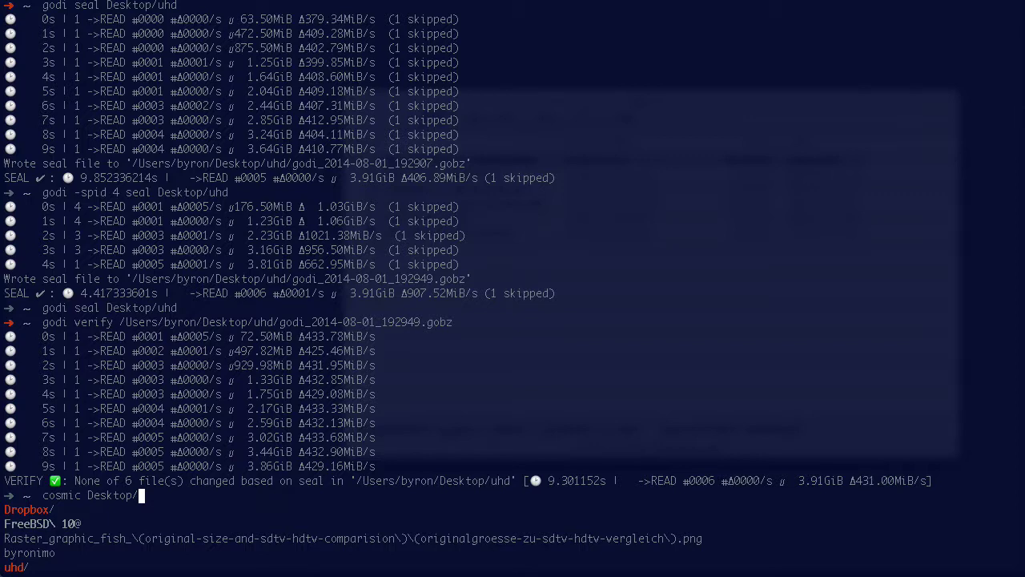
type("uhd")
key("Tab")
key("Tab")
key("Tab")
key("Tab")
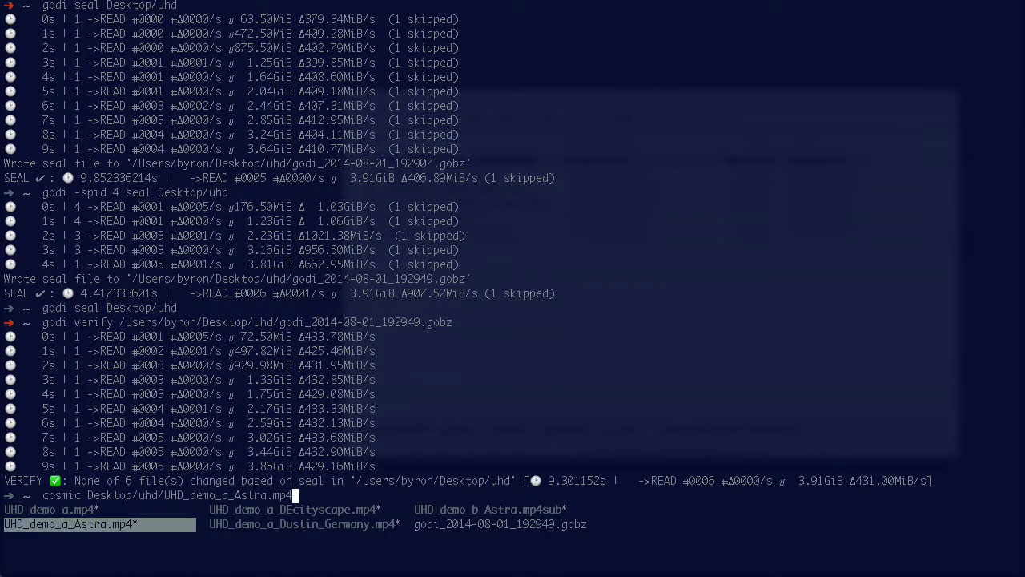
key("shift+Tab")
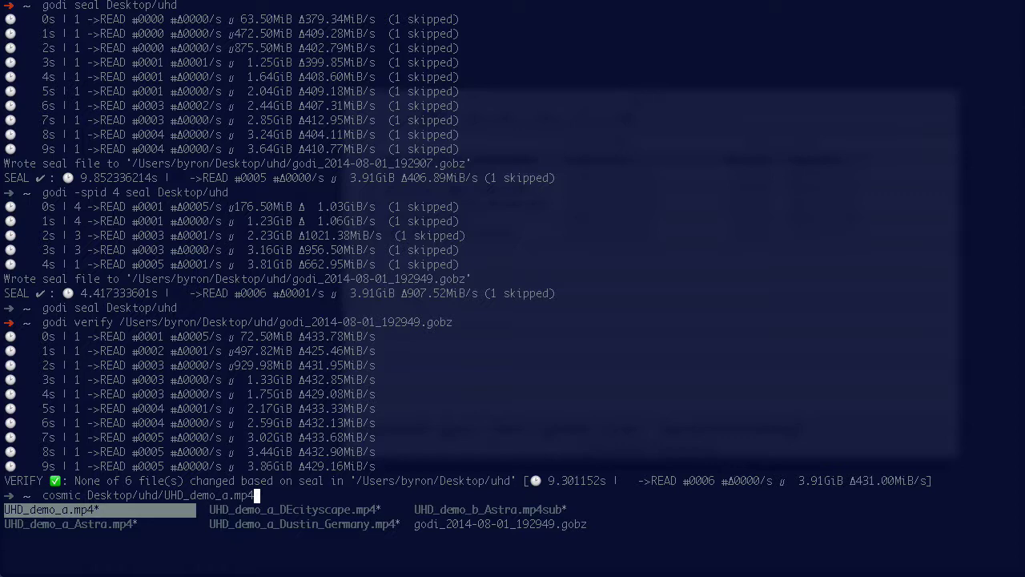
key("Return")
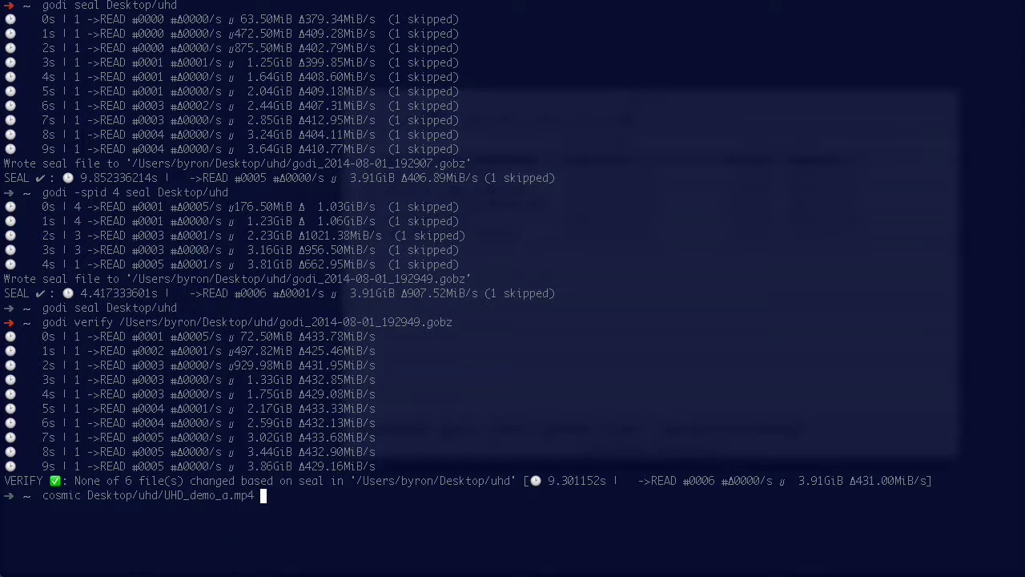
key("Return")
type("yes' to continue: yes")
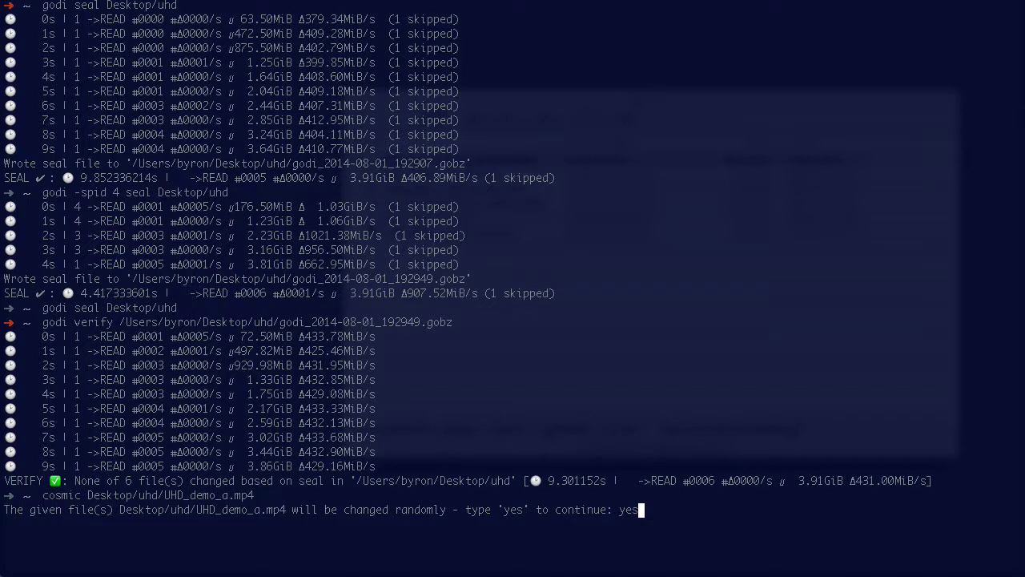
key("Return")
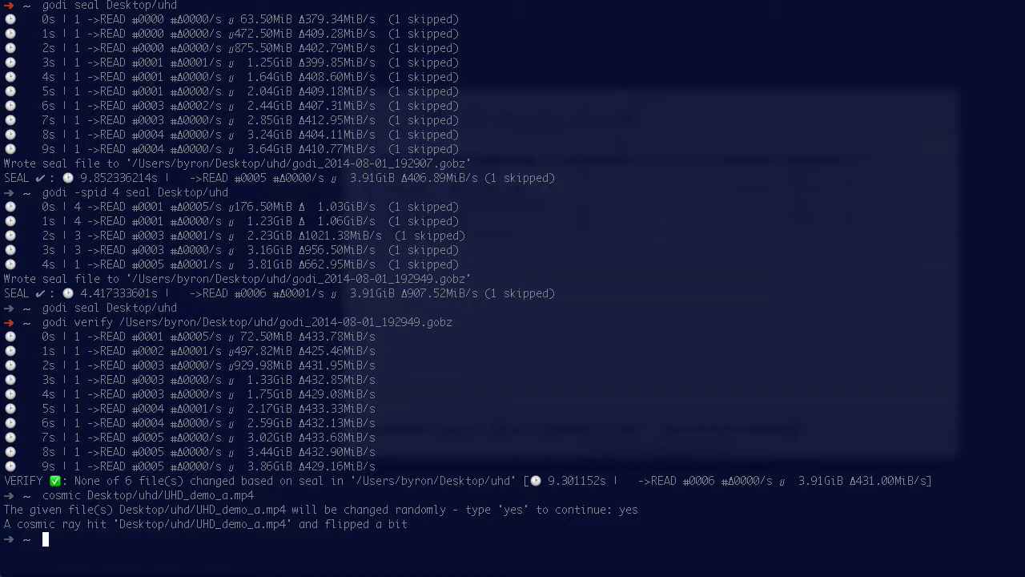
Append the text "hi" to Desktop/uhd/UHD_demo_a_Astra.mp4 using echo
type("echo hi >> Desktop/uhd/UHD_")
key("Tab")
key("Tab")
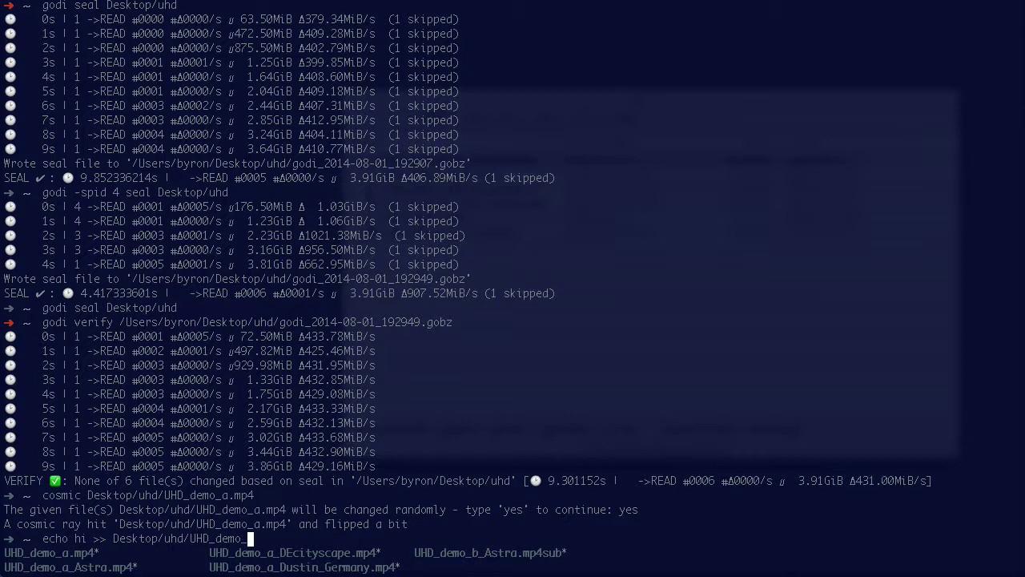
key("Tab")
key("Tab")
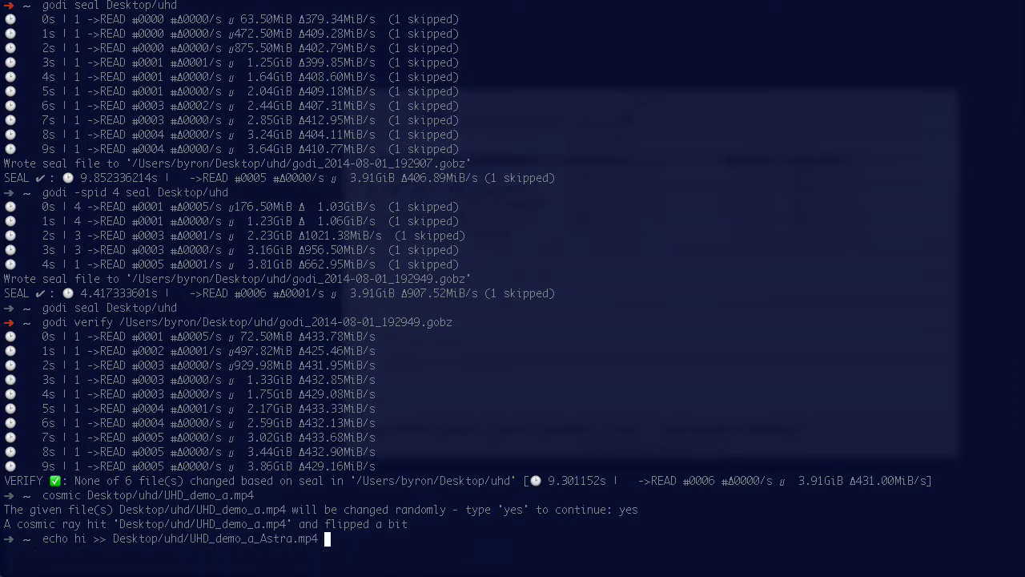
key("Return")
Find the earlier godi verify command for godi_2014-08-01_192949.gobz in the history, rerun it, and inspect the hash line for UHD_demo_a.mp4
key("ctrl+r")
type("e")
key("BackSpace")
type("verify")
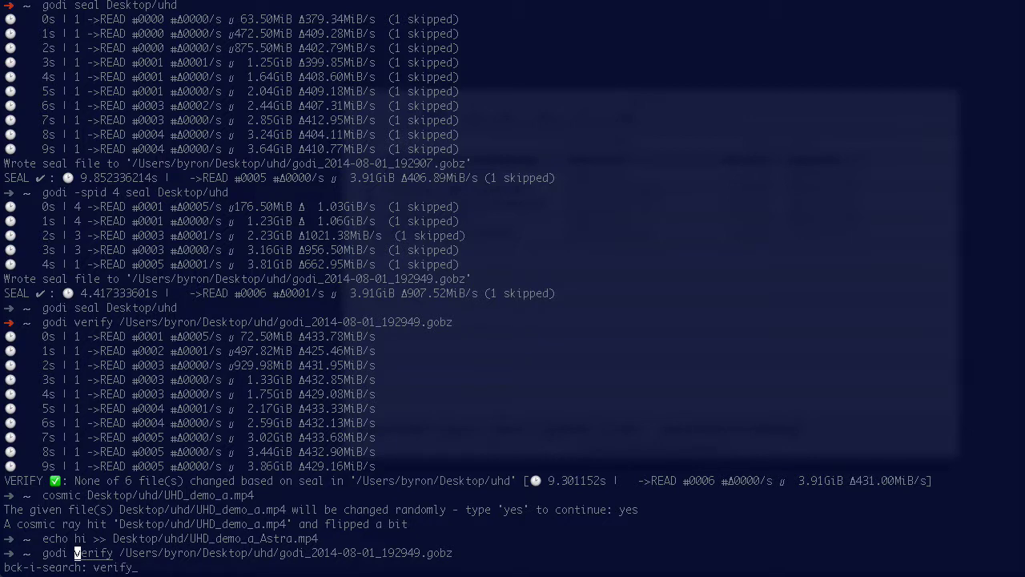
key("Return")
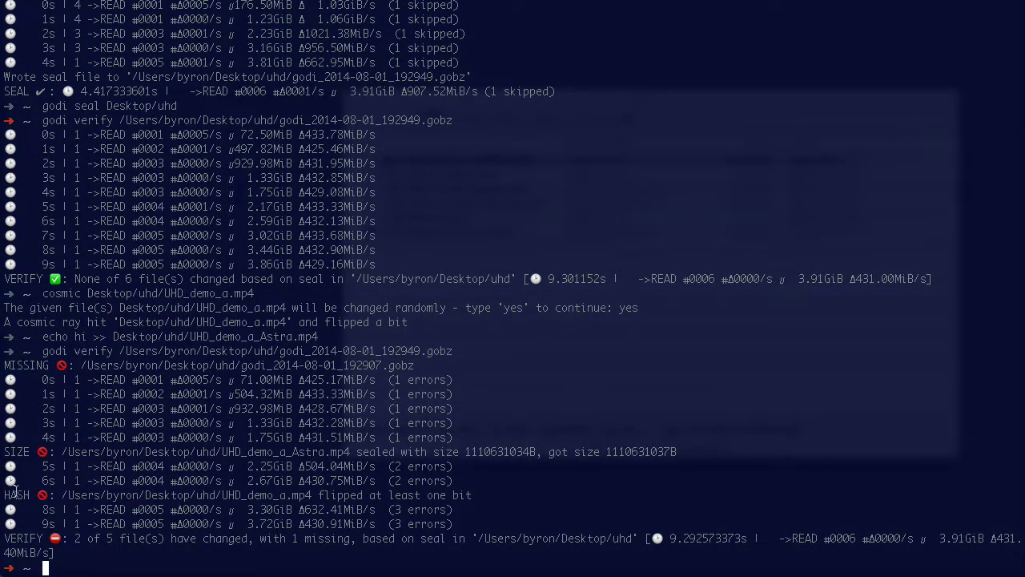
double_click(14, 495)
double_click(256, 496)
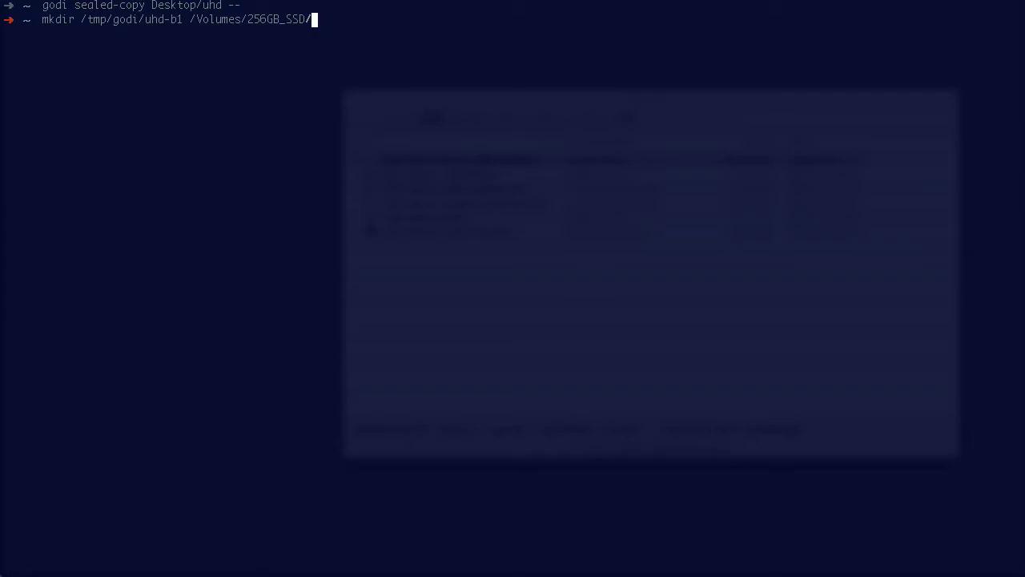
Create /tmp/godi/uhd-b1 and /Volumes/256GB_SSD/uhd-b2, and run godi sealed-copy from Desktop/uhd to both folders
type("uhd-b2")
type("-copy Desktop/")
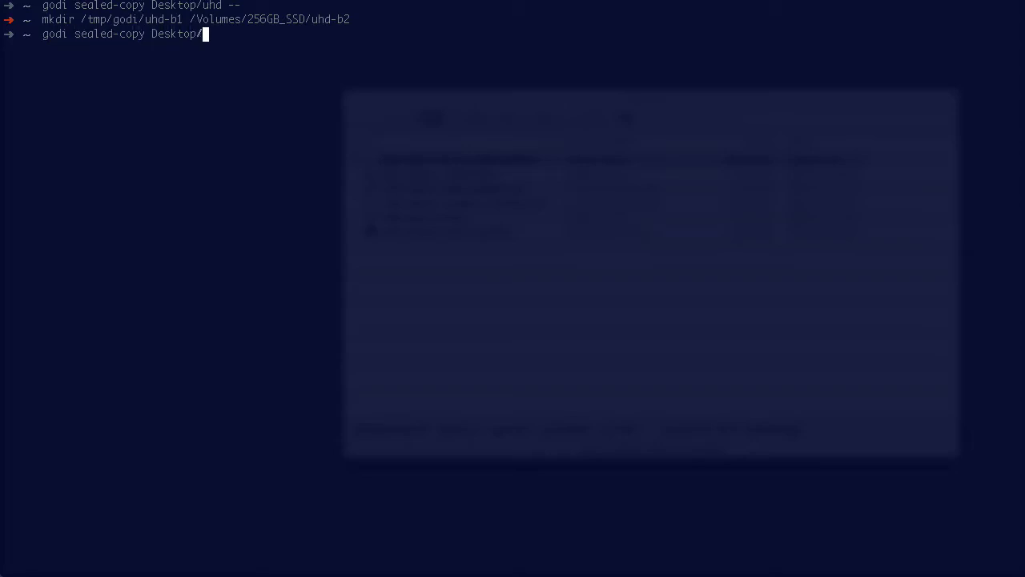
type("uhd/-- /tmp/godi/")
key("Tab")
type("/Vo")
key("Tab")
key("Tab")
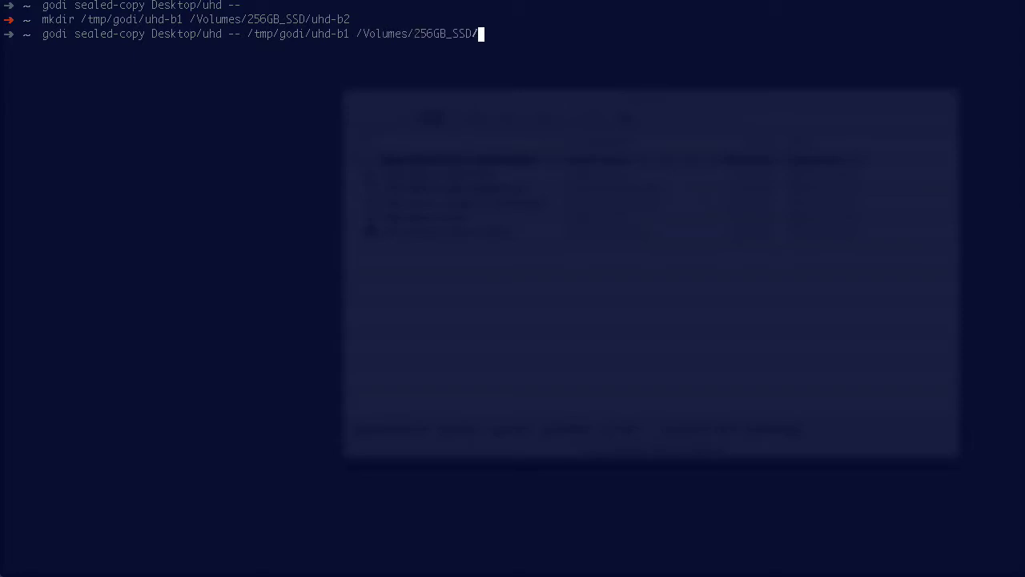
key("Tab")
key("Return")
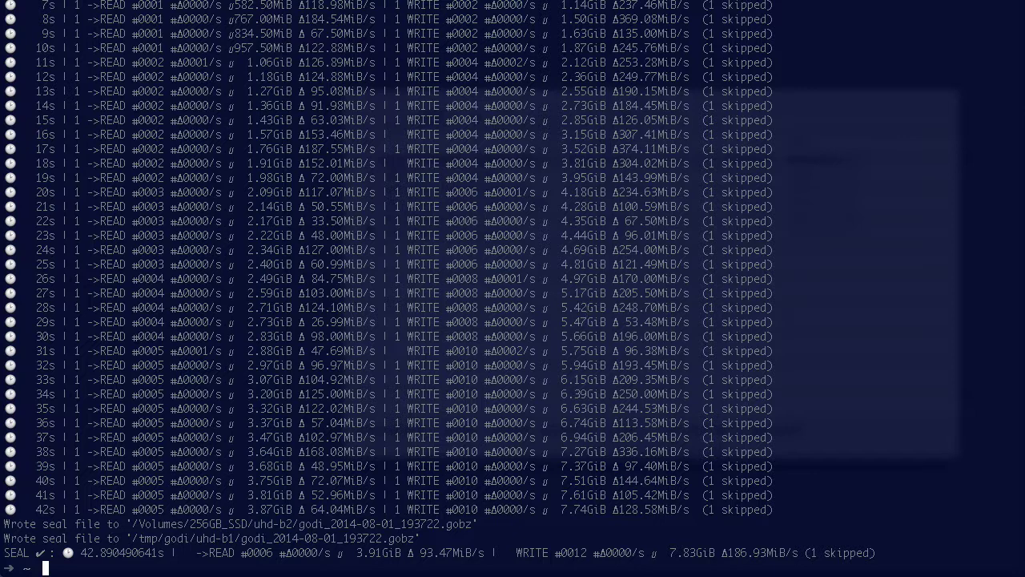
Check the peak and overall write rates of the sealed copy, and copy the path of the uhd-b2 seal file
double_click(166, 523)
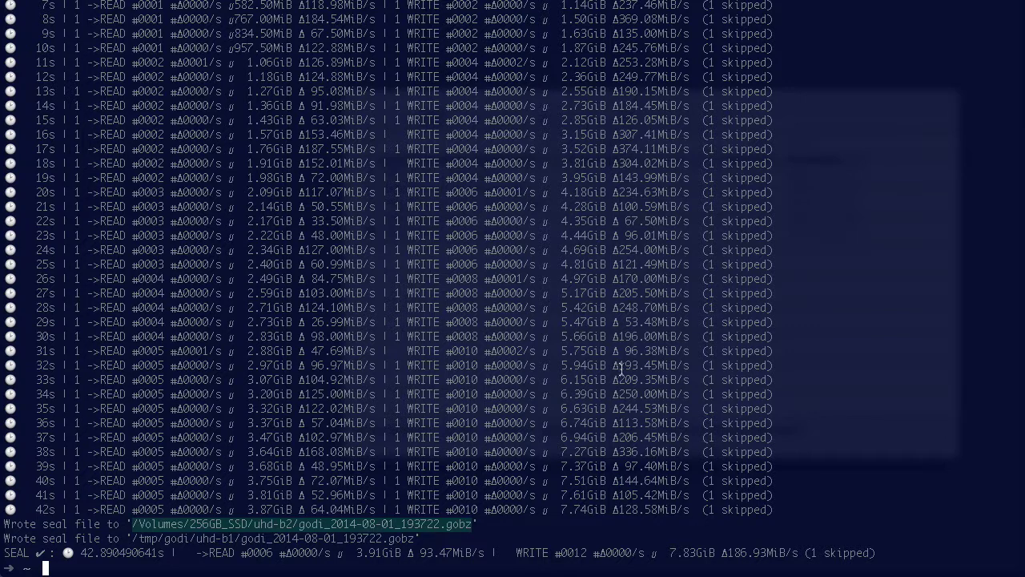
scroll(669, 212, "up", 2)
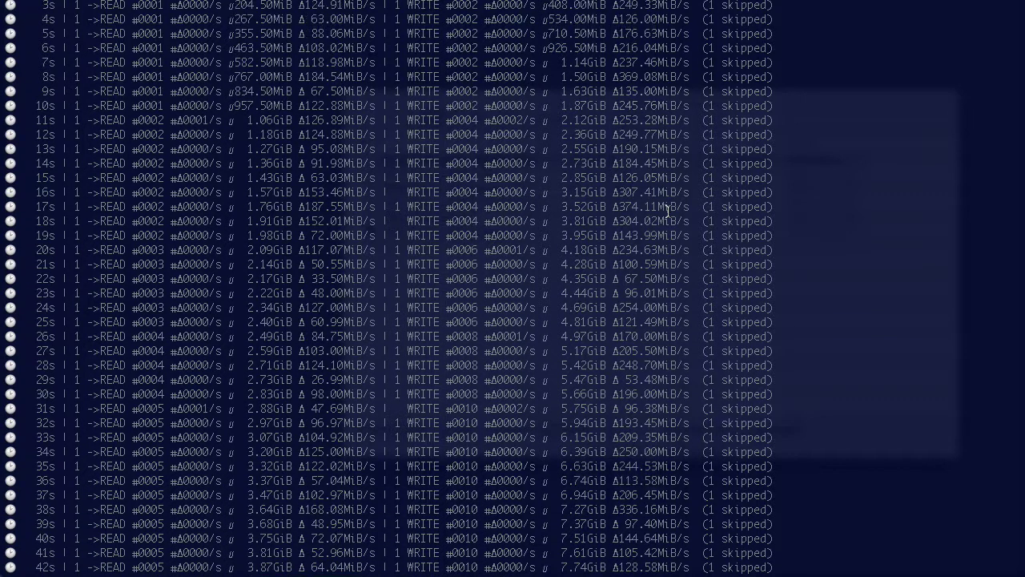
double_click(639, 207)
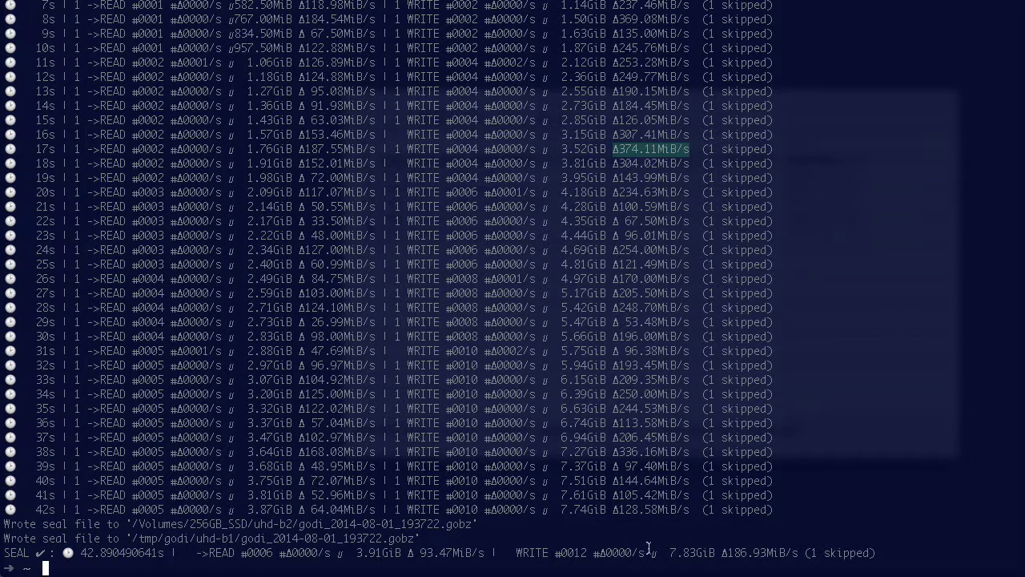
double_click(742, 552)
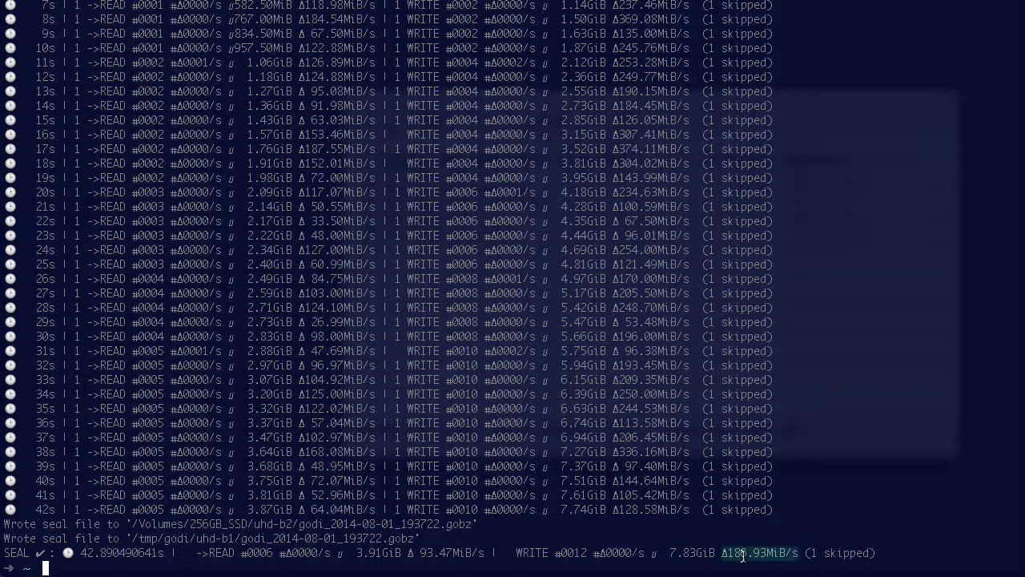
double_click(238, 525)
key("super+c")
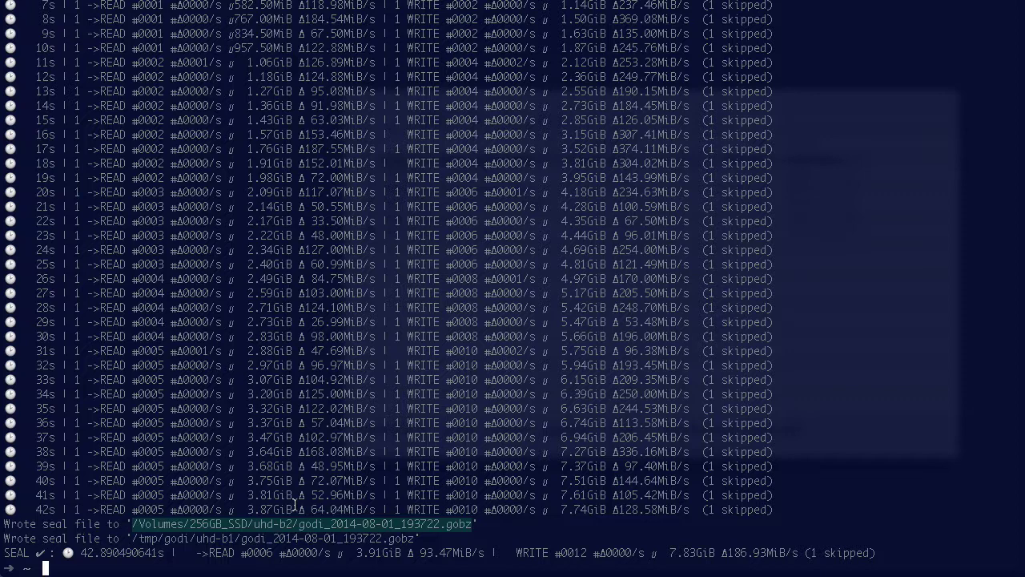
Recall the sealed-copy command and insert the --verify option before the Desktop/uhd source
key("Up")
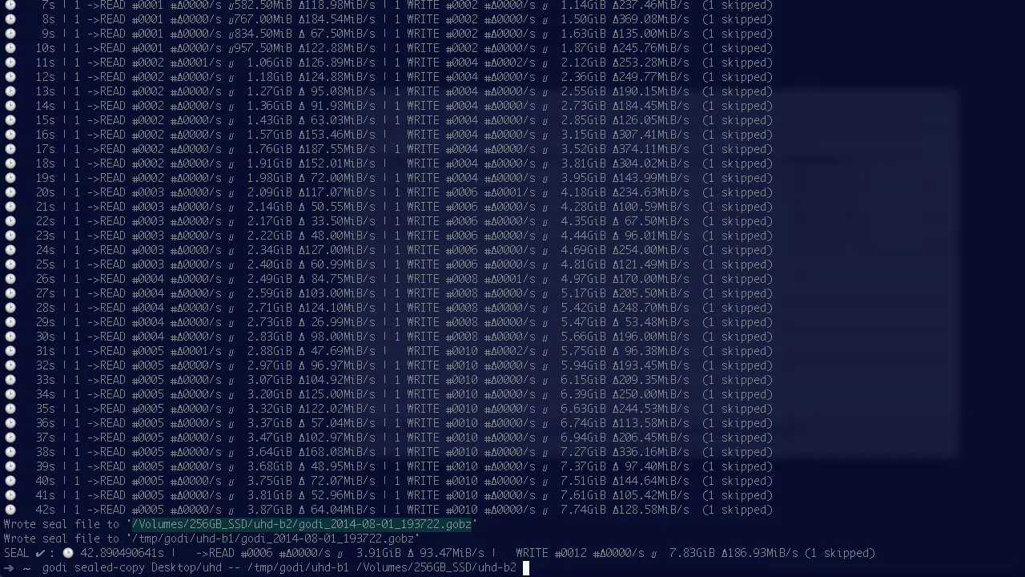
key("alt+Left")
key("alt+Left")
key("alt+Left")
key("alt+Left")
key("alt+Left")
key("alt+Left")
key("alt+Left")
key("alt+Left")
key("alt+Left")
key("alt+Left")
key("alt+Left")
key("alt+Right")
type("--")
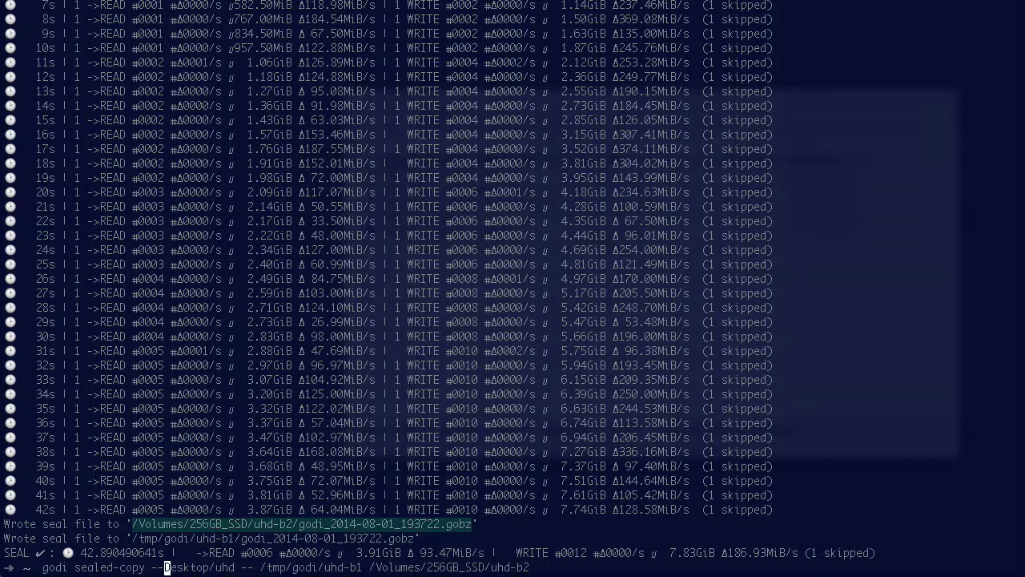
type("verify")
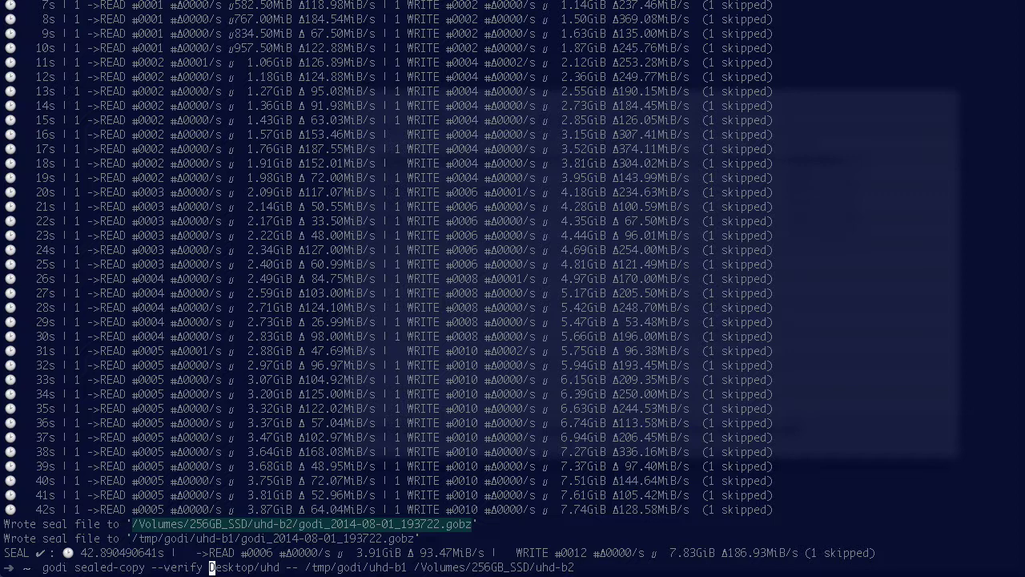
Replace the command line with godi verify on /Volumes/256GB_SSD/uhd-b2/godi_2014-08-01_193722.gobz
key("End")
key("alt+BackSpace")
key("alt+BackSpace")
key("alt+BackSpace")
key("alt+BackSpace")
key("alt+BackSpace")
key("alt+BackSpace")
key("alt+BackSpace")
key("alt+BackSpace")
key("alt+BackSpace")
key("alt+BackSpace")
key("alt+BackSpace")
key("alt+BackSpace")
key("alt+BackSpace")
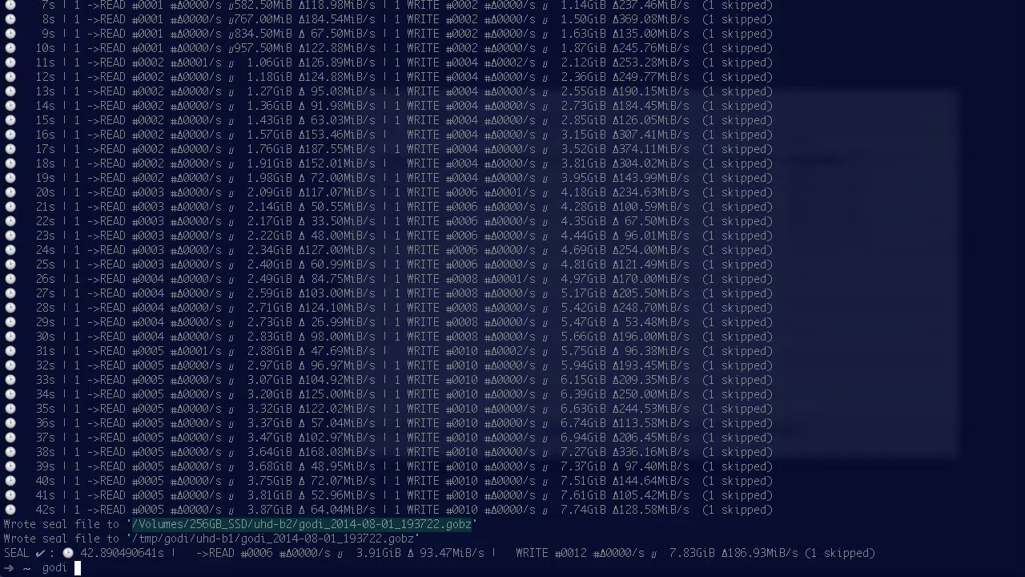
type("verify")
key("super+v")
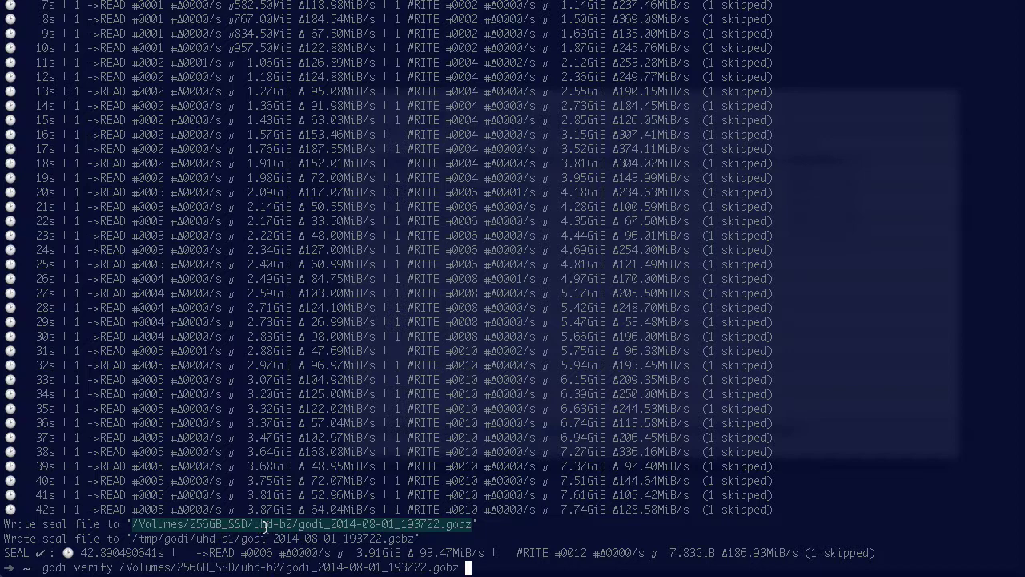
Add /tmp/godi/uhd-b1/godi_2014-08-01_193722.gobz as a second seal file and run the verification
left_click(277, 532)
double_click(277, 532)
double_click(285, 540)
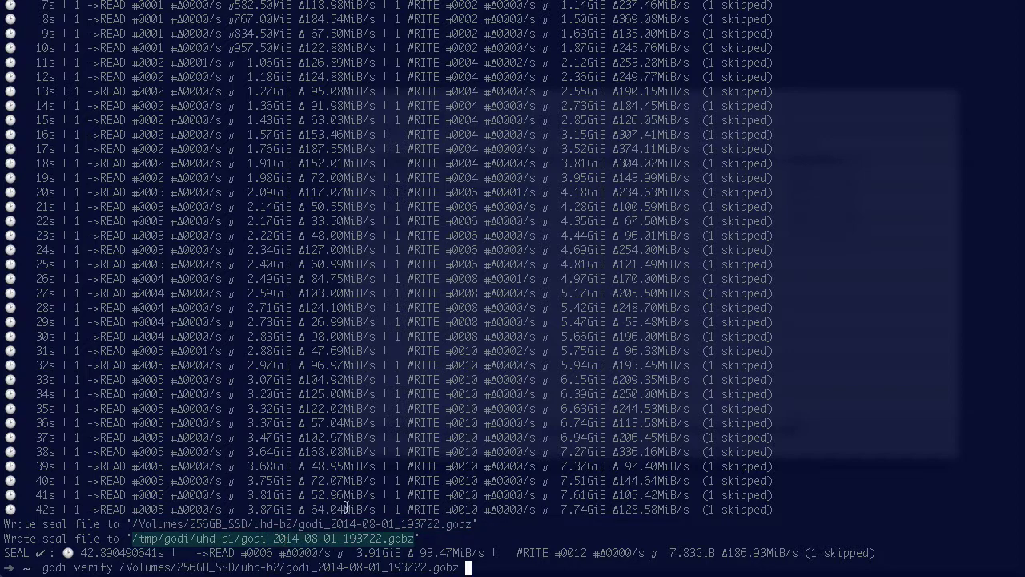
type("/tmp/godi/uhd-b1/godi_2014-08-01_193722.gobz")
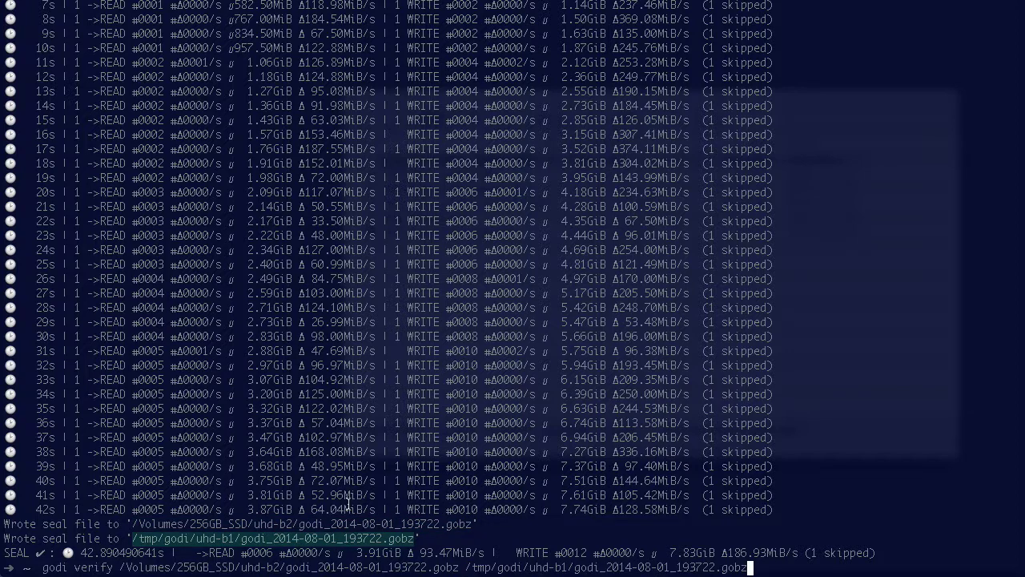
key("Return")
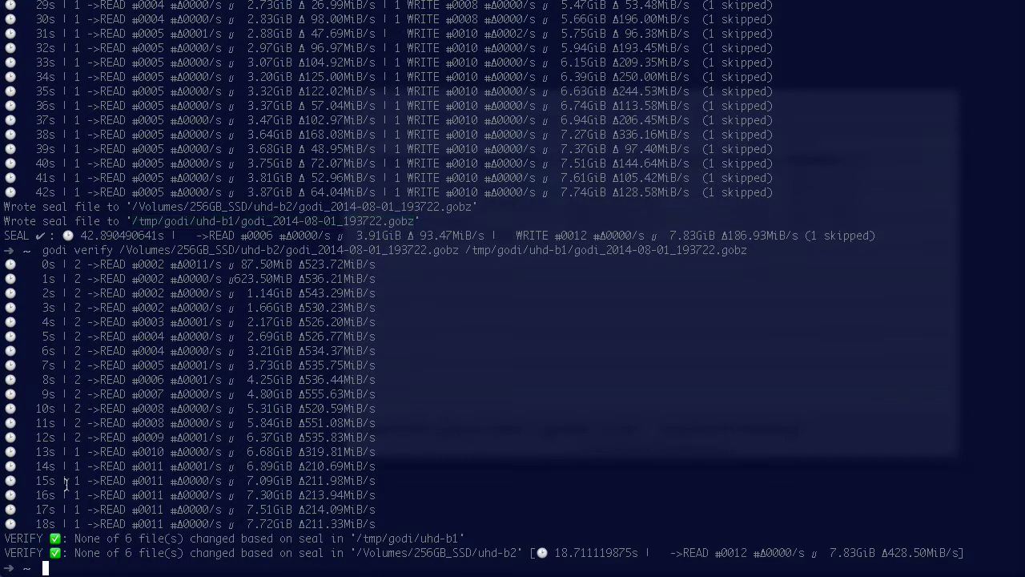
Examine the read streams and rates in the final progress lines of the verification, from 13s to 18s
triple_click(72, 484)
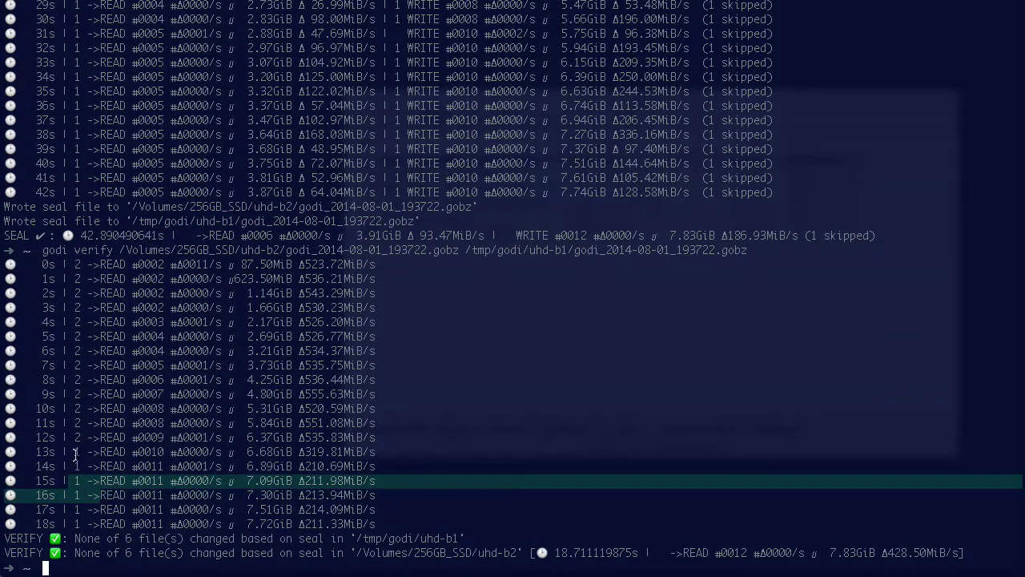
left_click_drag(74, 450, 379, 525)
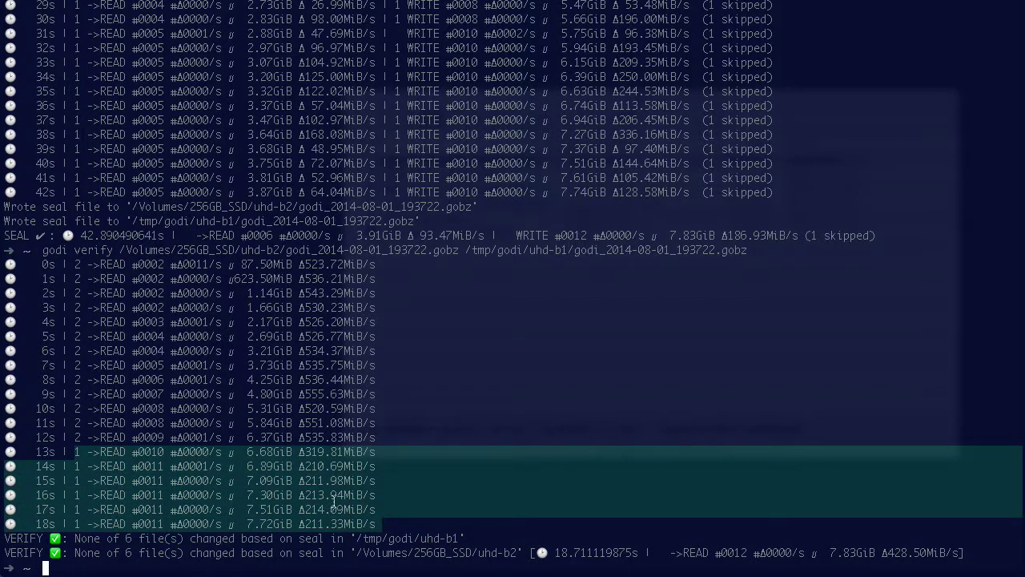
left_click(263, 492)
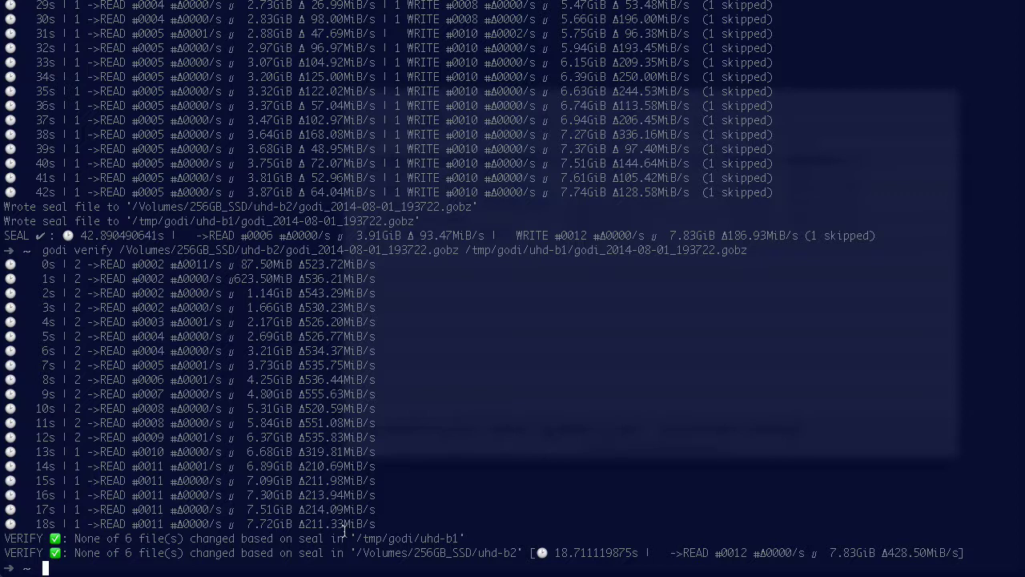